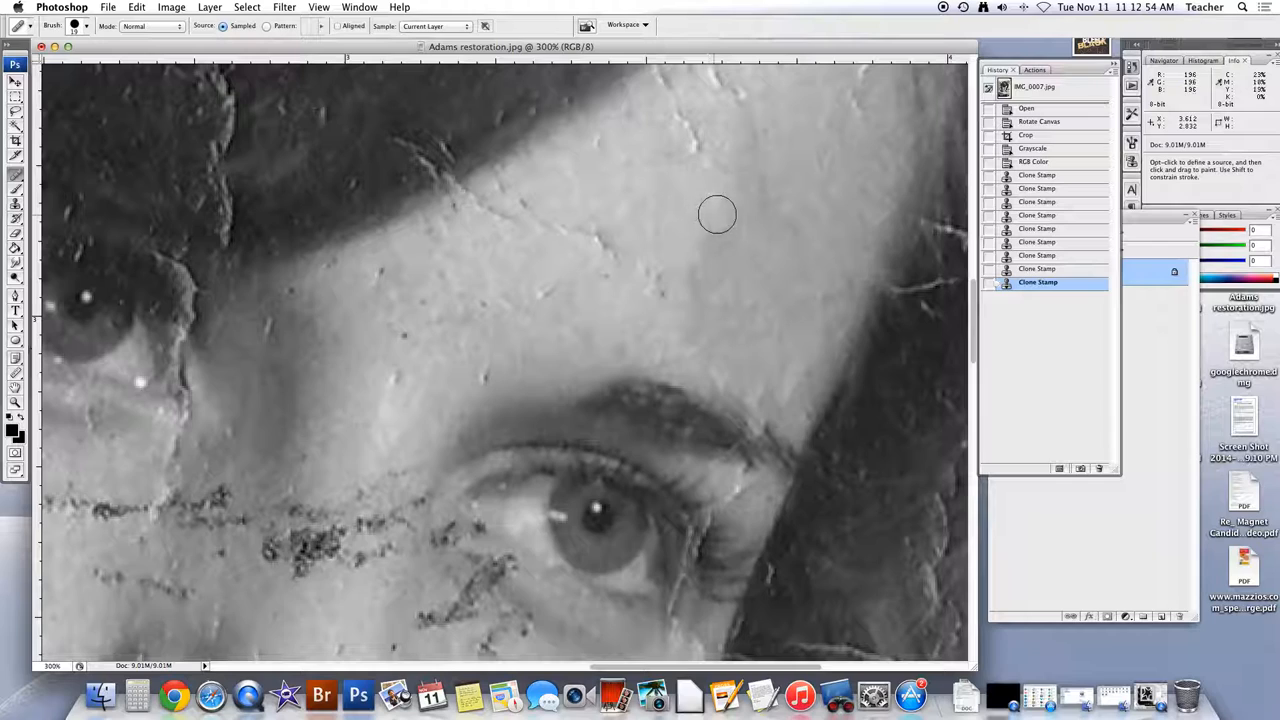
# - Reduce the Healing Brush size and heal the small crease on the forehead using clean skin sampled nearby
pyautogui.click(86, 25)
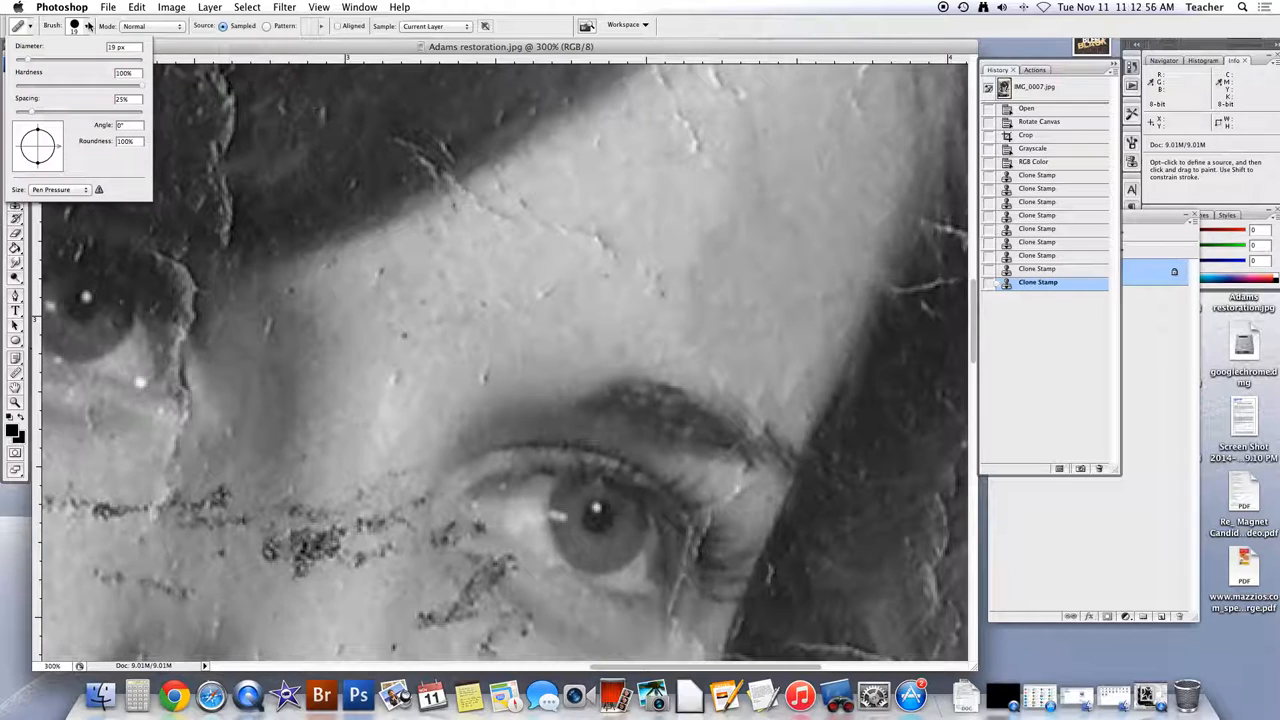
pyautogui.click(194, 58)
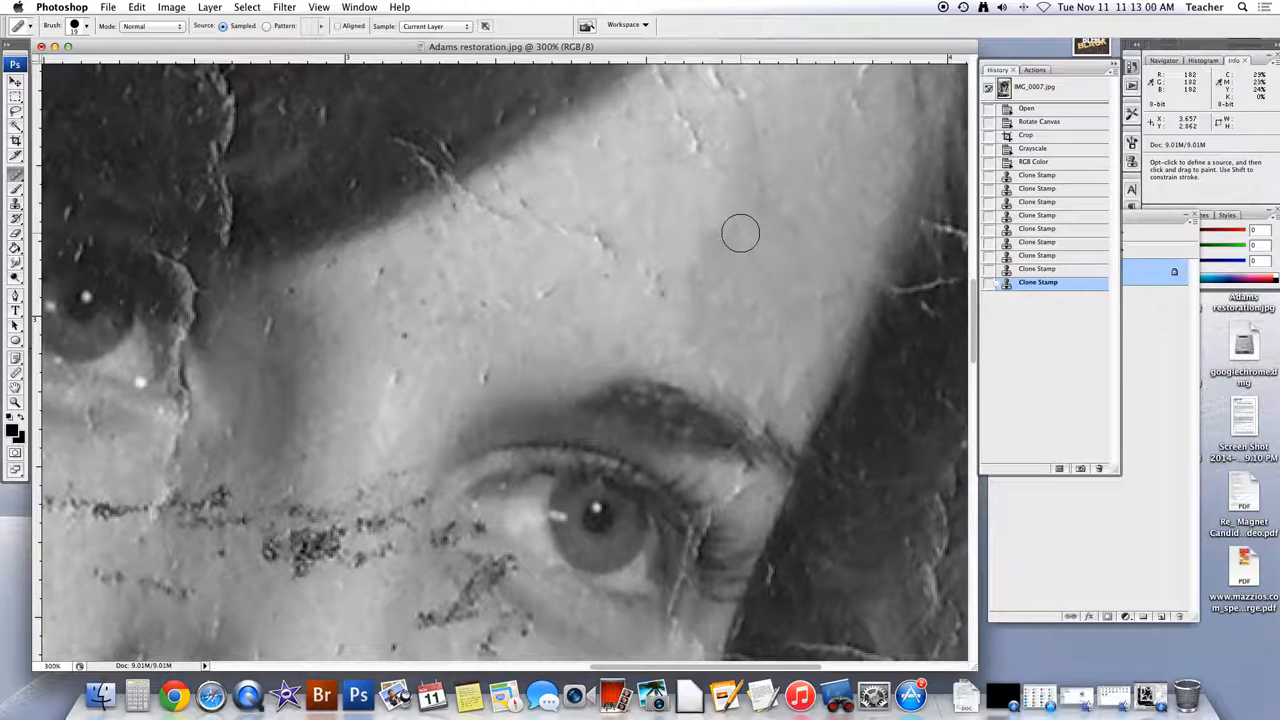
pyautogui.press('[')
pyautogui.press('[')
pyautogui.press('[')
pyautogui.press(']')
pyautogui.keyDown('alt'); pyautogui.click(584, 315); pyautogui.keyUp('alt')
pyautogui.click(547, 293)
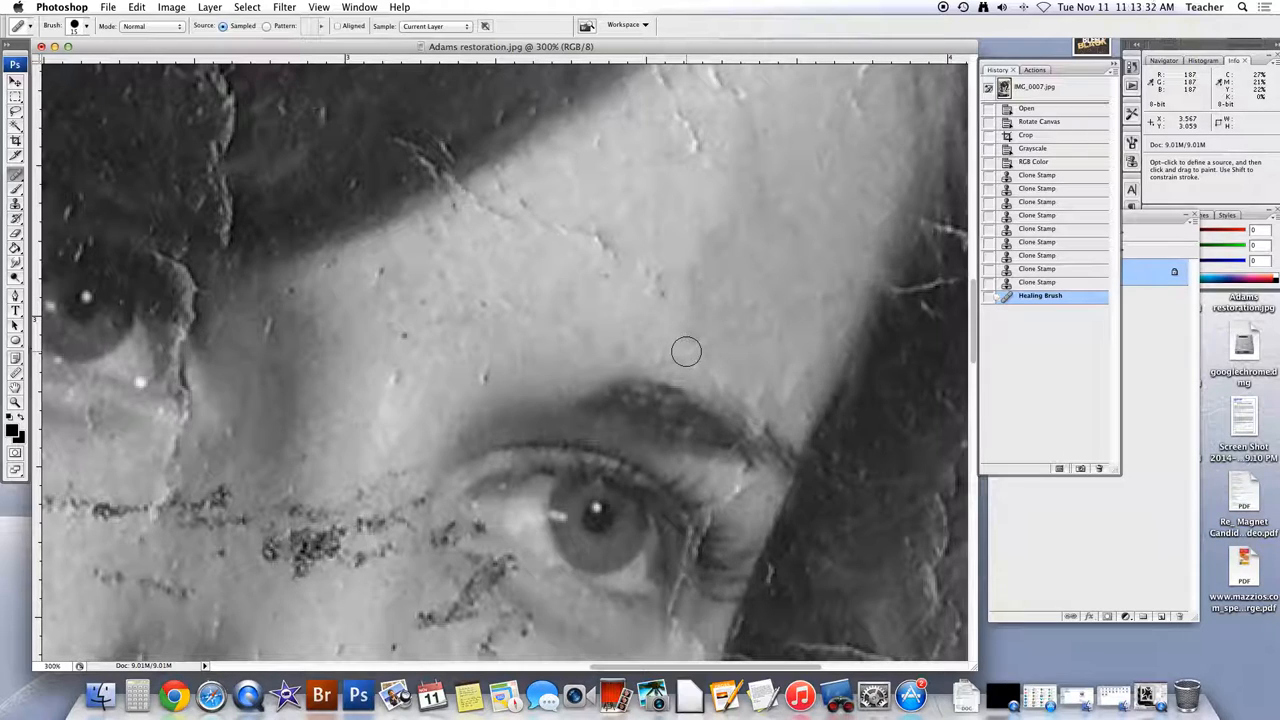
# - Heal the two small blemishes on the lower forehead near the inner end of the eyebrow
pyautogui.press('alt')
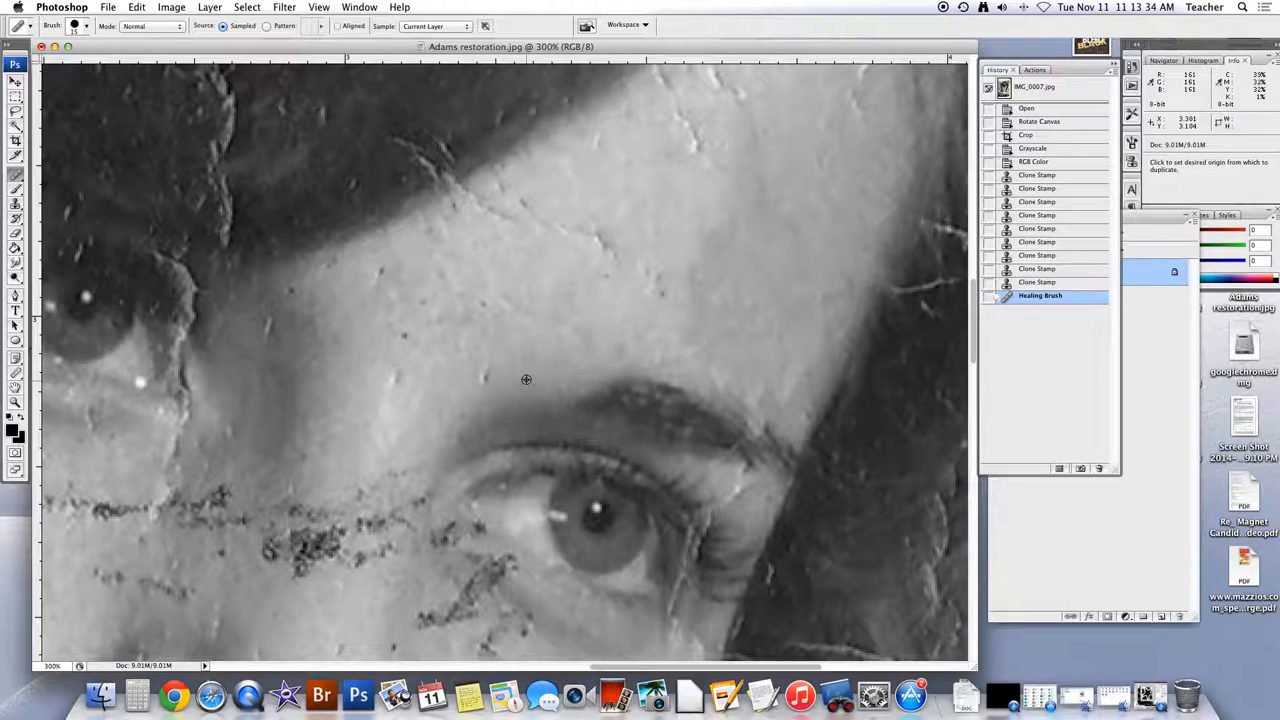
pyautogui.keyDown('alt'); pyautogui.click(490, 381); pyautogui.keyUp('alt')
pyautogui.click(481, 381)
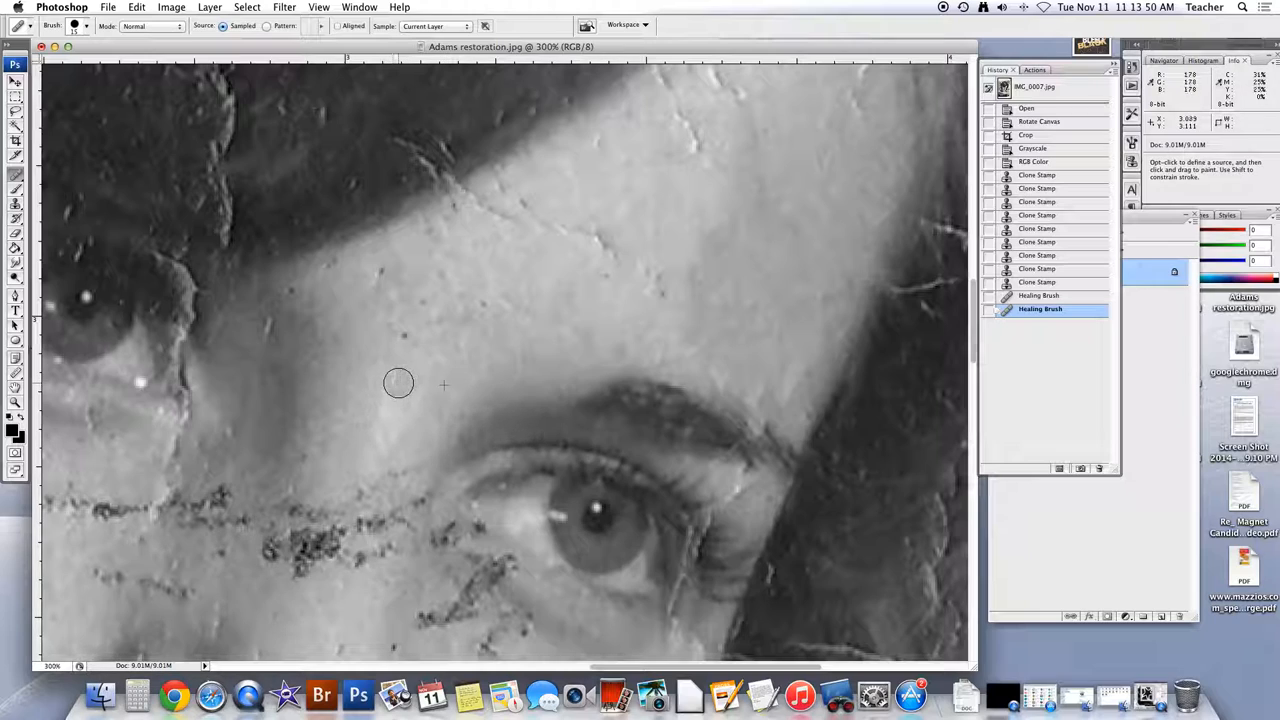
pyautogui.click(398, 383)
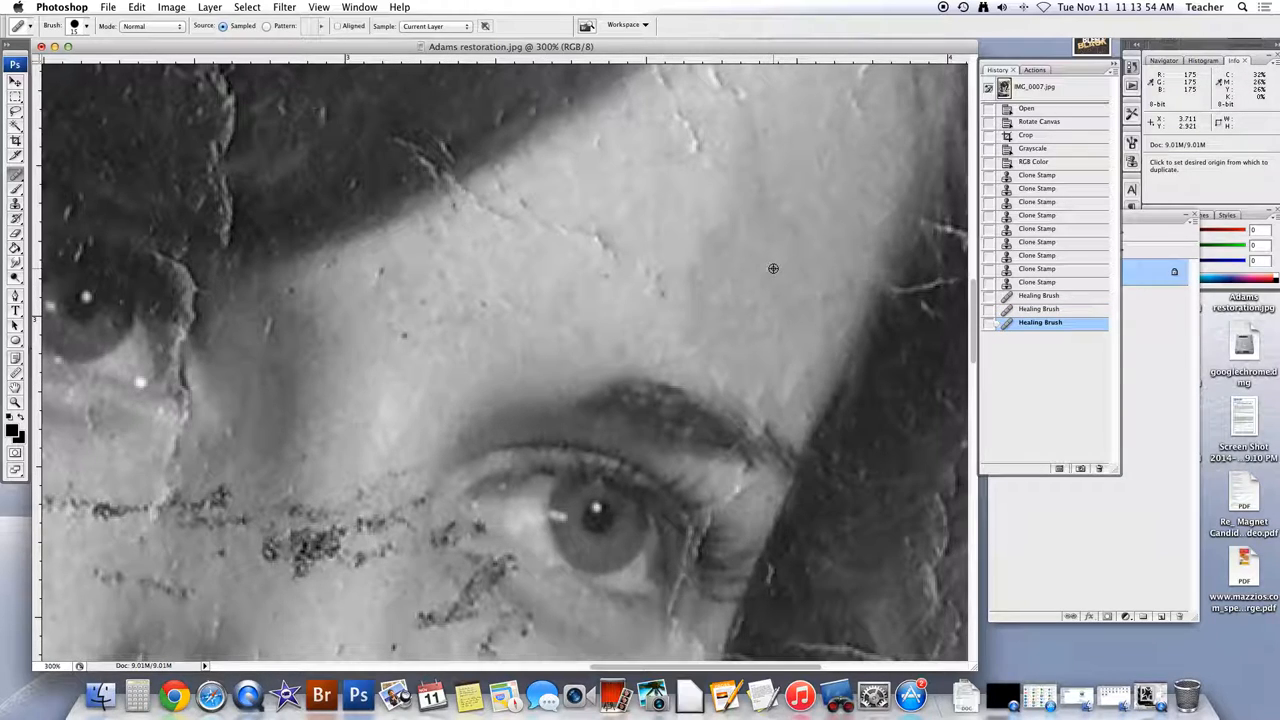
# - Heal the specks in the middle of the forehead above the eyebrow, resampling clean skin for each
pyautogui.keyDown('alt'); pyautogui.click(681, 227); pyautogui.keyUp('alt')
pyautogui.click(657, 277)
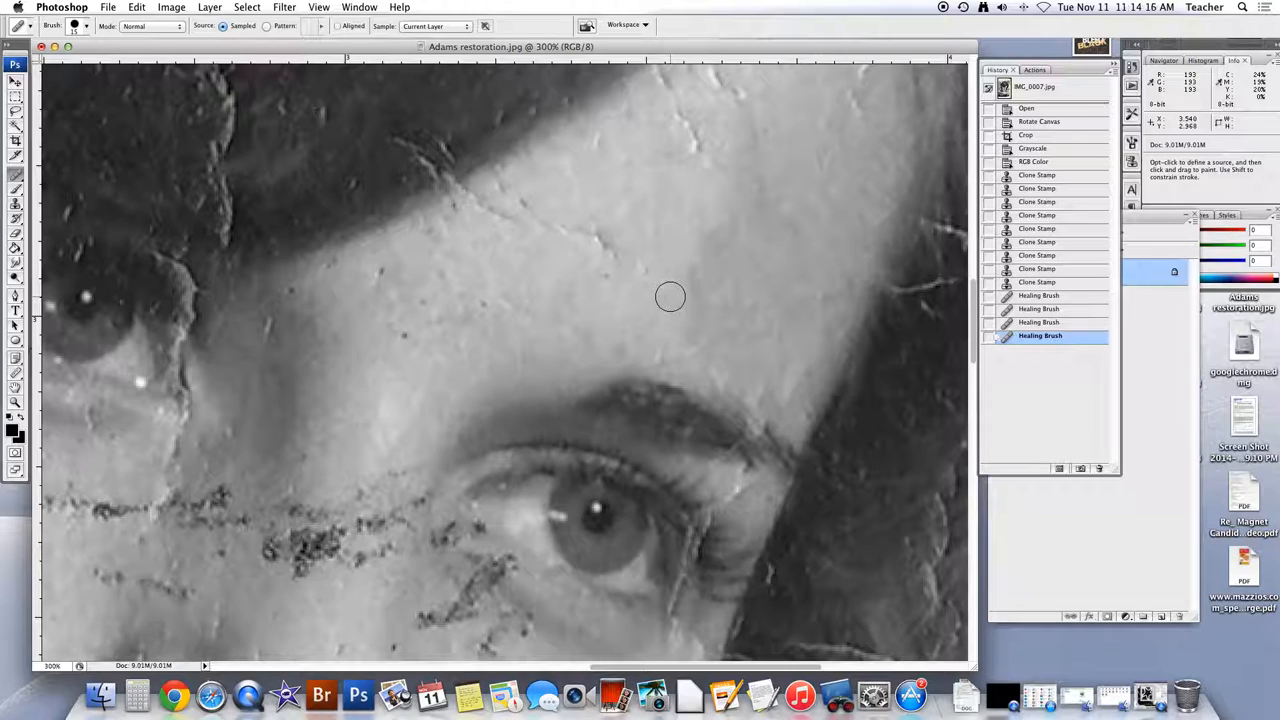
pyautogui.keyDown('alt'); pyautogui.click(690, 234); pyautogui.keyUp('alt')
pyautogui.click(640, 270)
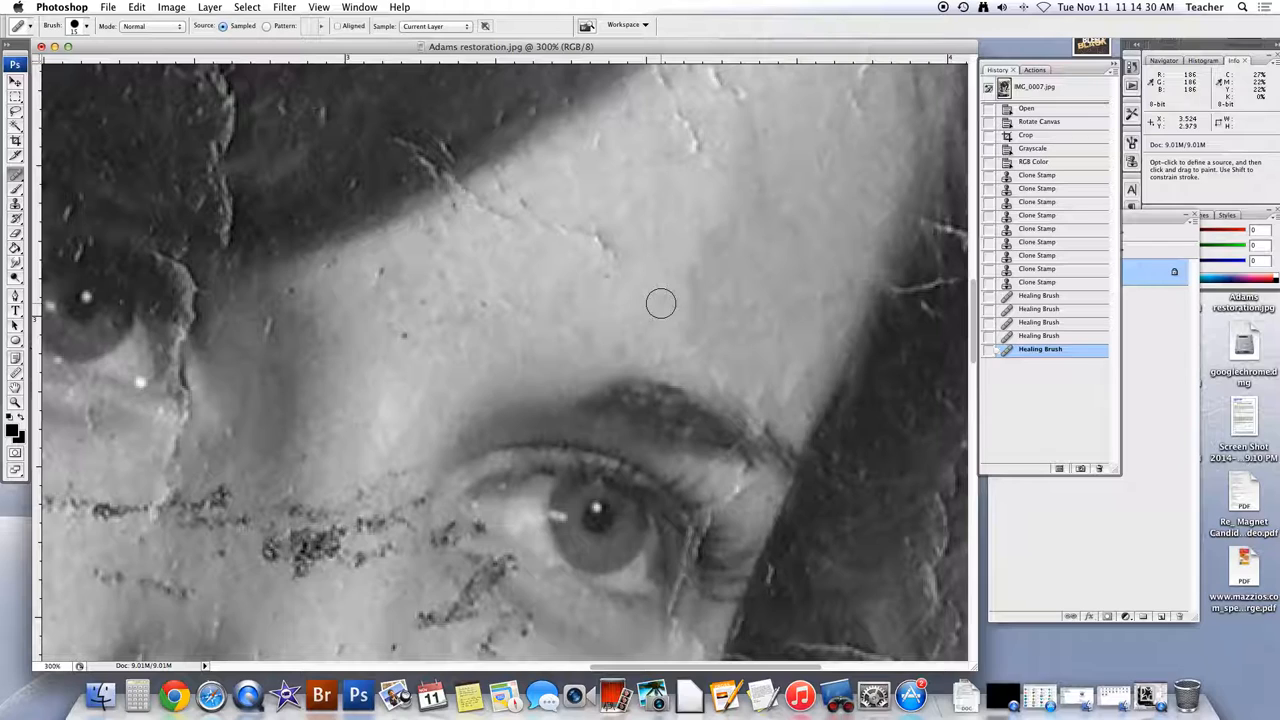
# - Heal the creases on the forehead along the hairline and the diagonal crease below them with sampled skin
pyautogui.moveTo(590, 213); pyautogui.dragTo(666, 351)
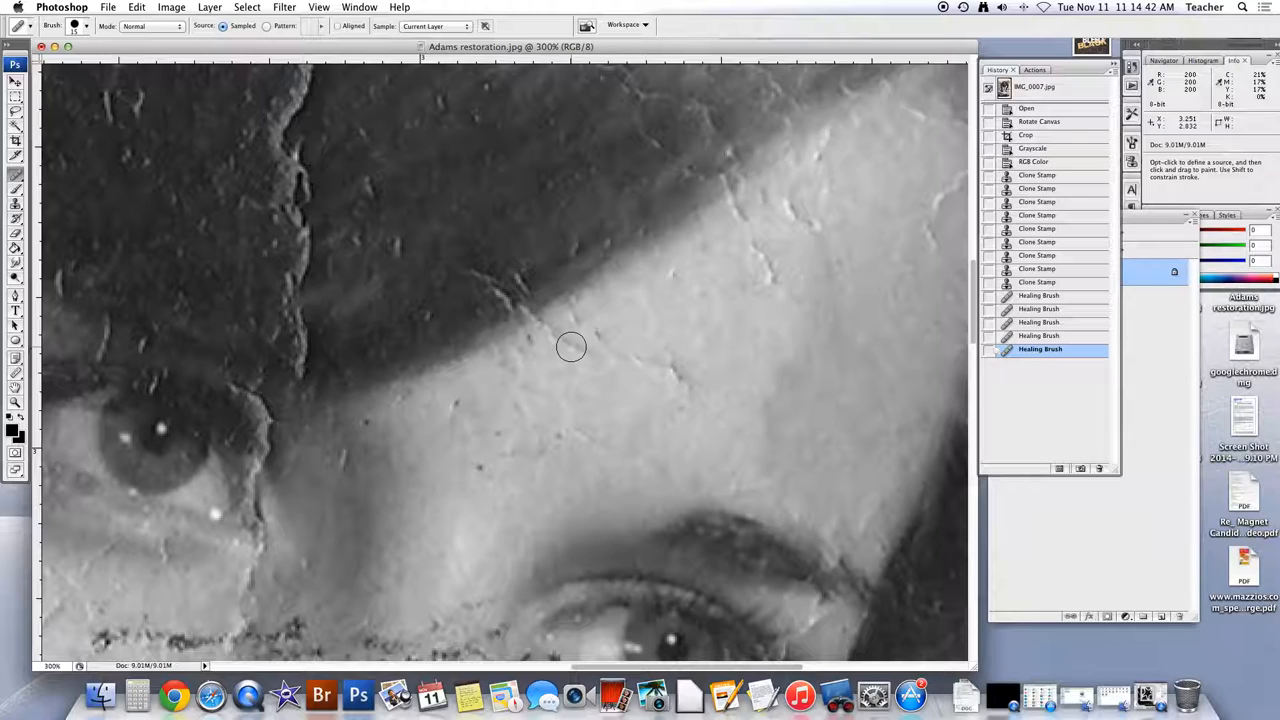
pyautogui.press('alt')
pyautogui.keyDown('alt'); pyautogui.click(552, 373); pyautogui.keyUp('alt')
pyautogui.moveTo(580, 351); pyautogui.dragTo(530, 316)
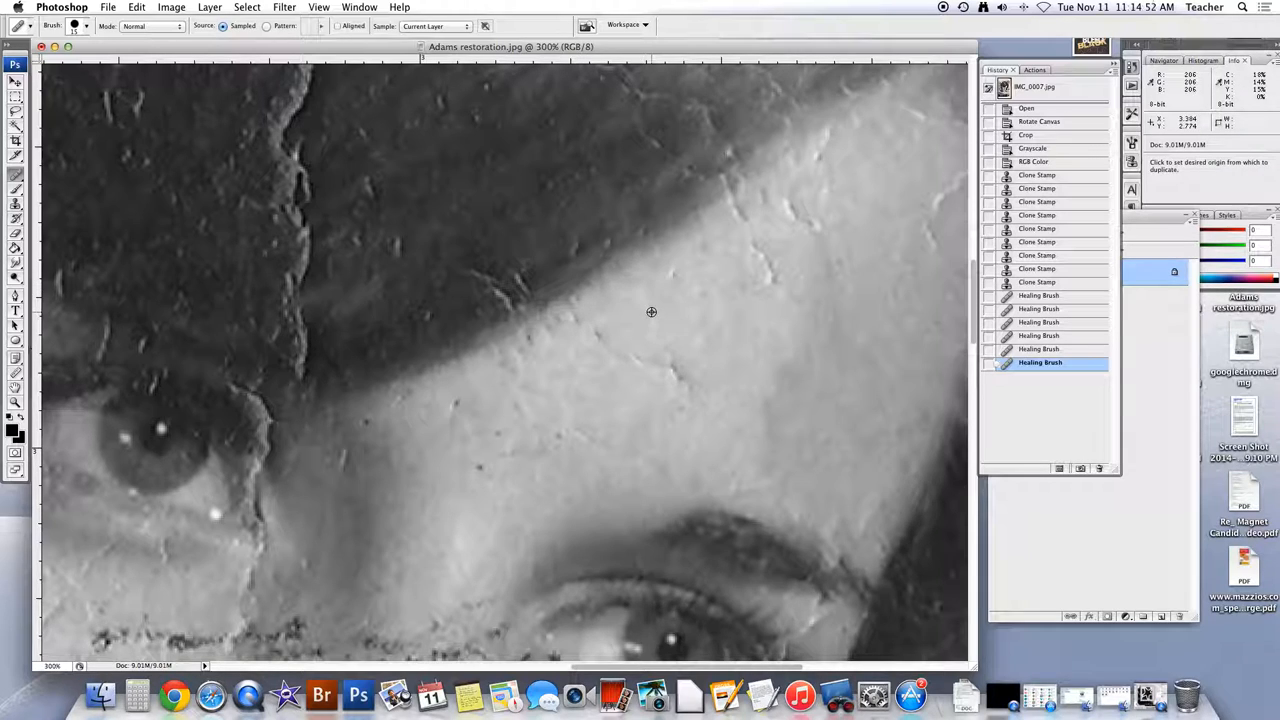
pyautogui.keyDown('alt'); pyautogui.click(698, 258); pyautogui.keyUp('alt')
pyautogui.click(724, 189)
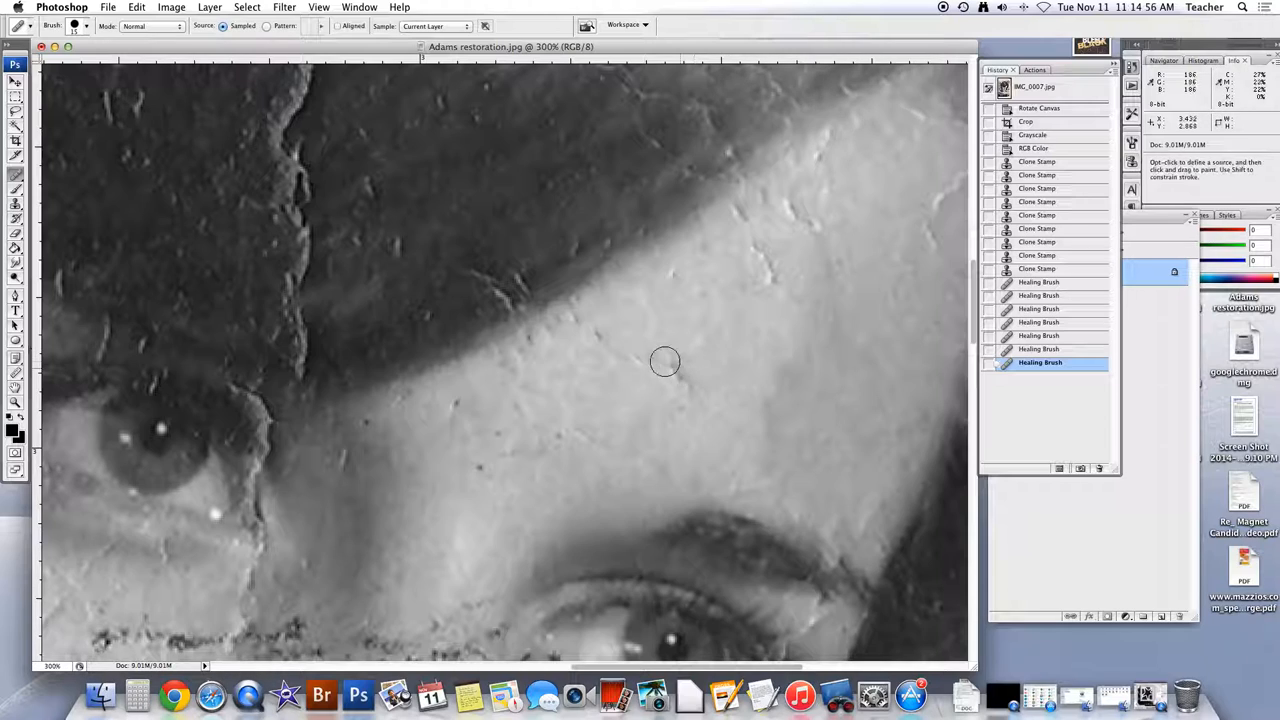
pyautogui.click(686, 397)
pyautogui.click(639, 355)
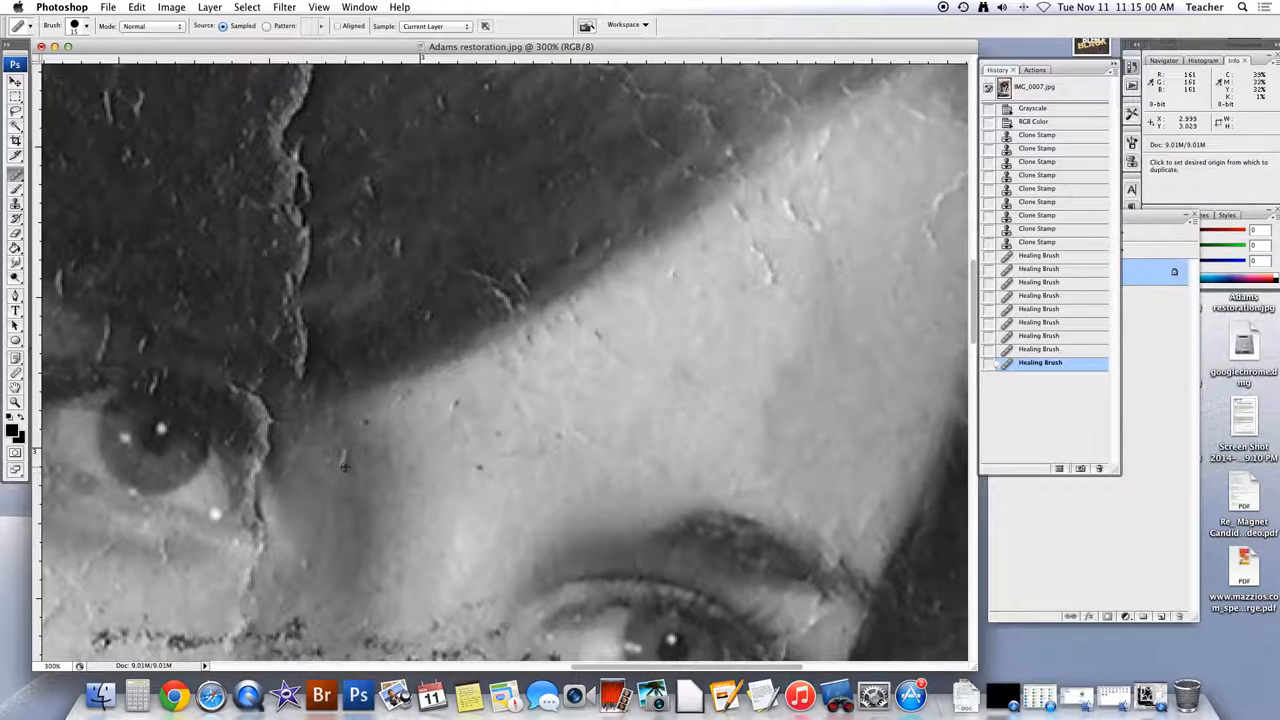
# - Try a healing stroke on the vertical crack in the dark hair and undo it
pyautogui.keyDown('alt'); pyautogui.click(363, 138); pyautogui.keyUp('alt')
pyautogui.click(305, 110)
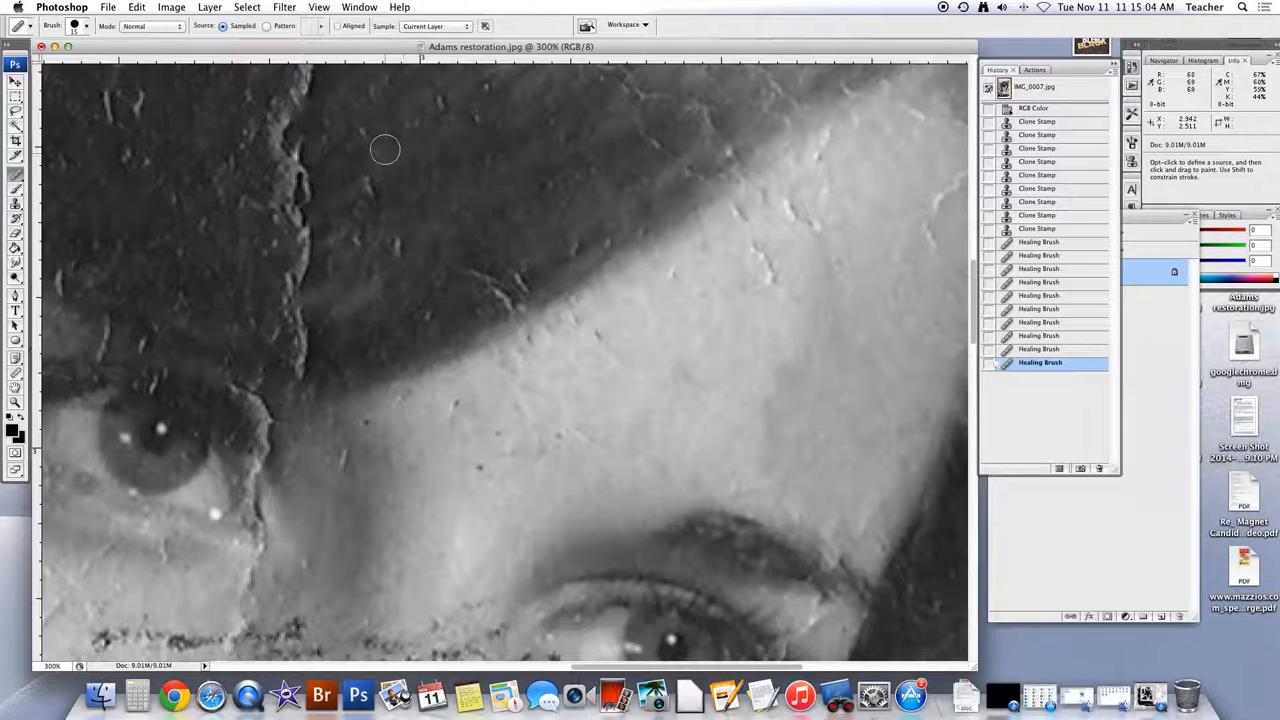
pyautogui.press('super+z')
# - Heal the middle section of the vertical crack in the hair above the nose bridge
pyautogui.press('super+plus')
pyautogui.press('super+plus')
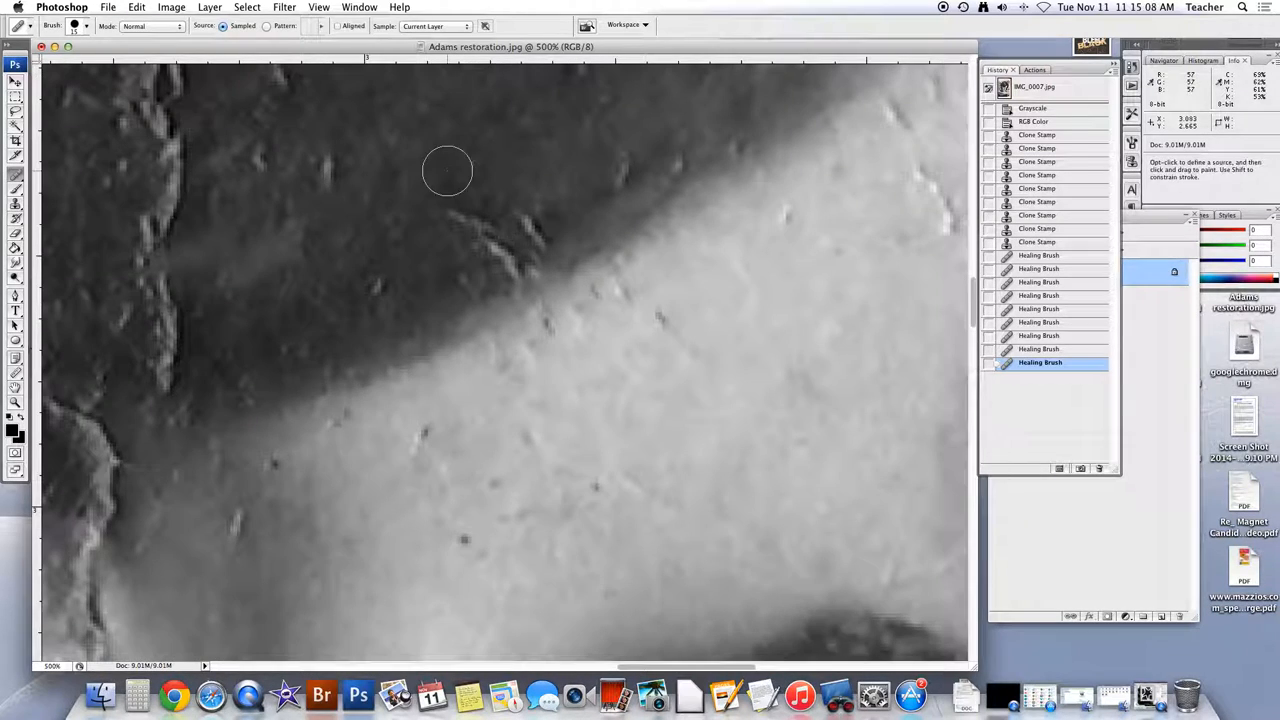
pyautogui.moveTo(275, 222)
pyautogui.mouseDown()
pyautogui.moveTo(626, 346)
pyautogui.moveTo(601, 290)
pyautogui.mouseUp()
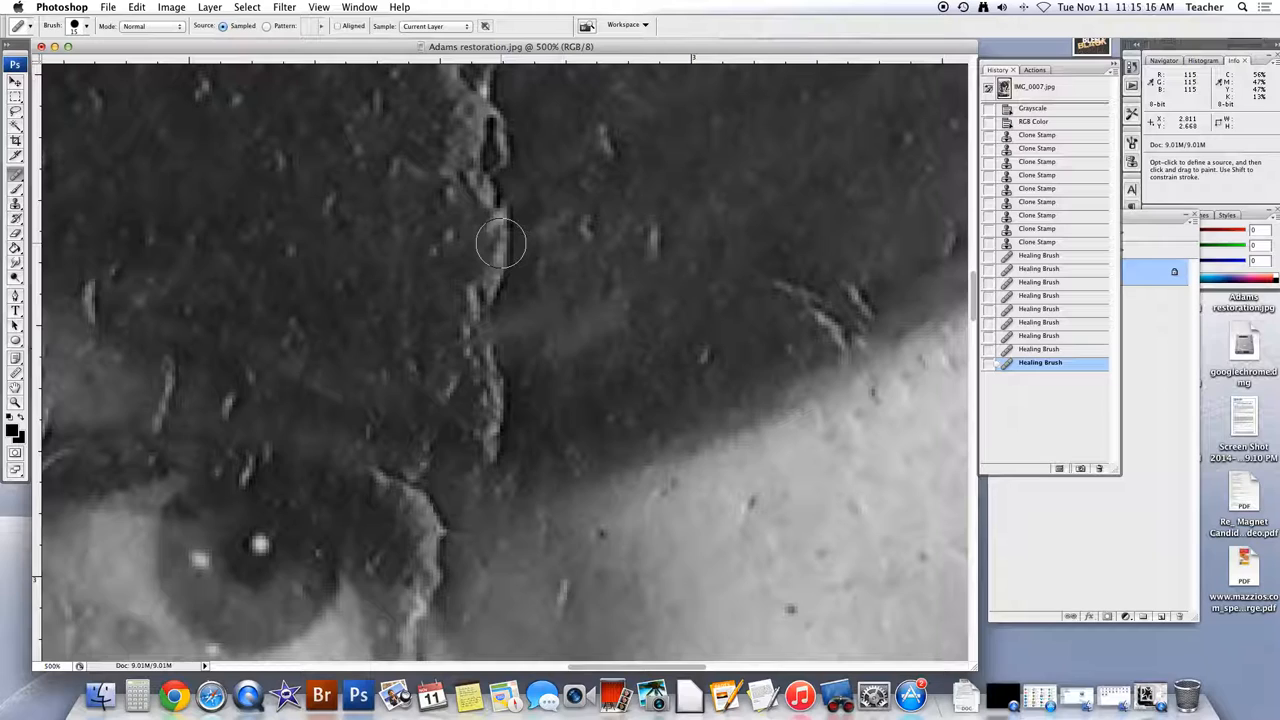
pyautogui.moveTo(503, 249)
pyautogui.mouseDown()
pyautogui.moveTo(481, 200)
pyautogui.moveTo(508, 289)
pyautogui.mouseUp()
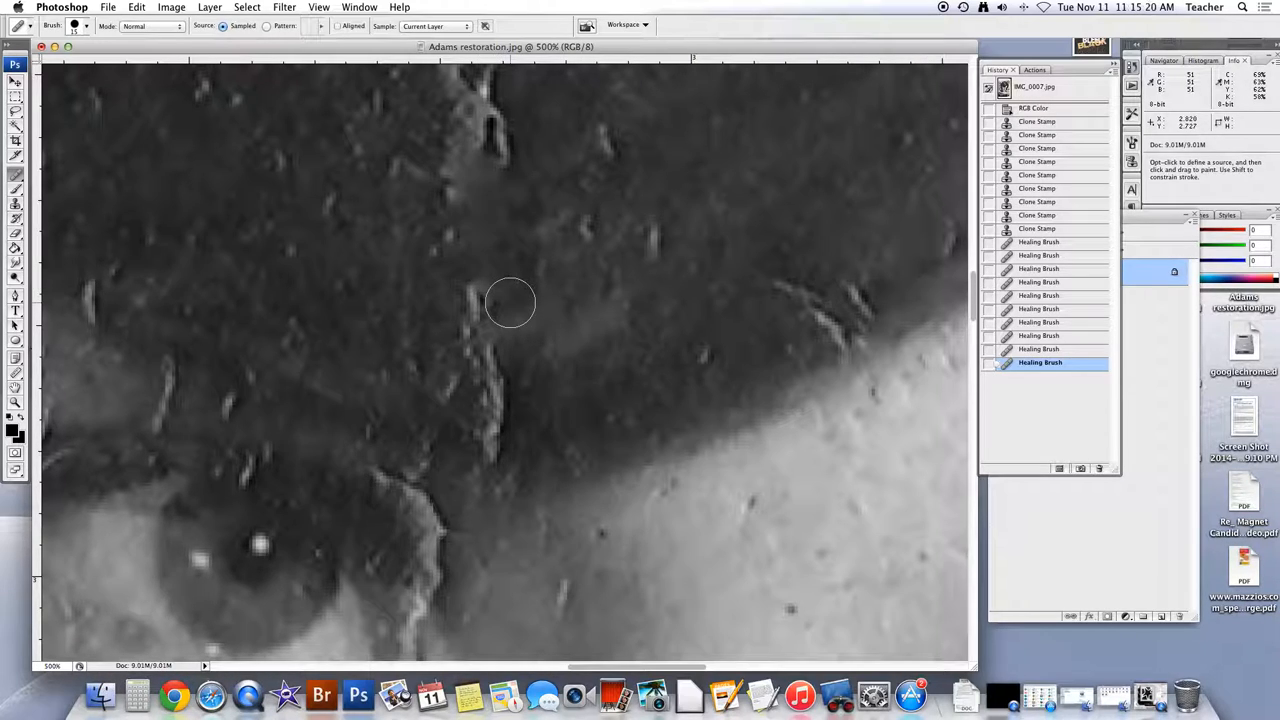
pyautogui.press('super+plus')
pyautogui.press('super+plus')
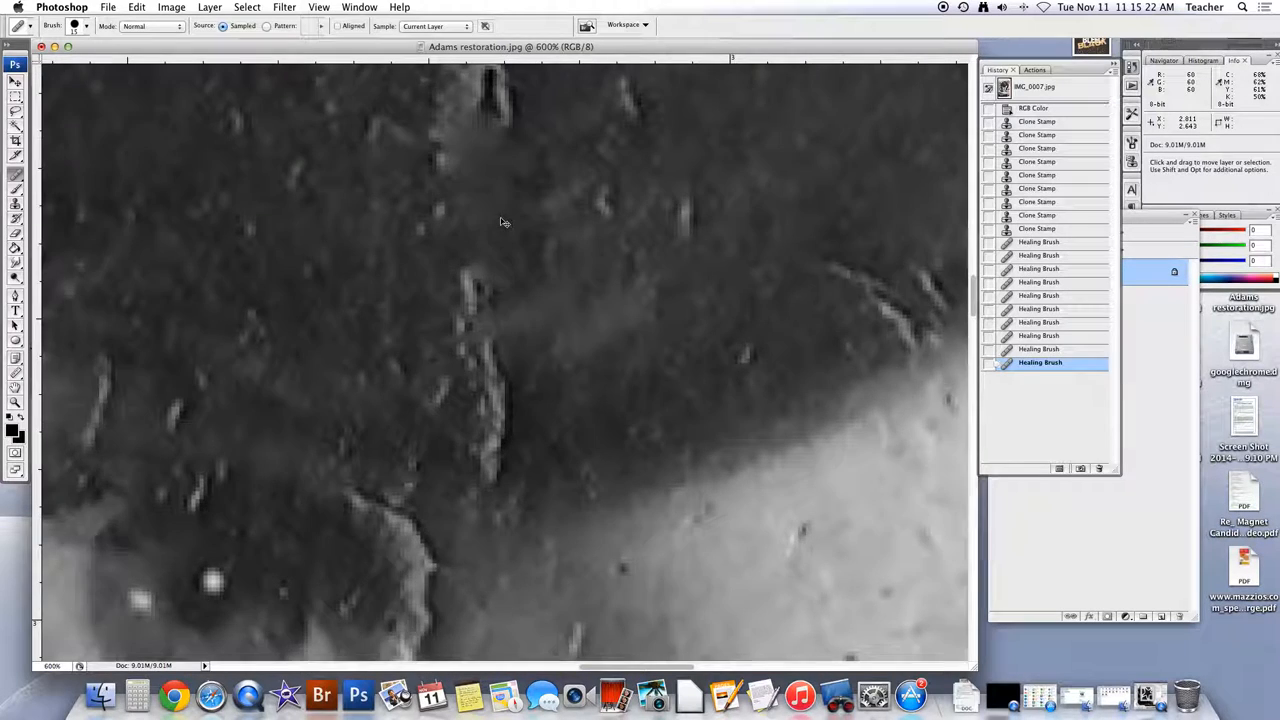
pyautogui.moveTo(501, 218); pyautogui.dragTo(531, 423)
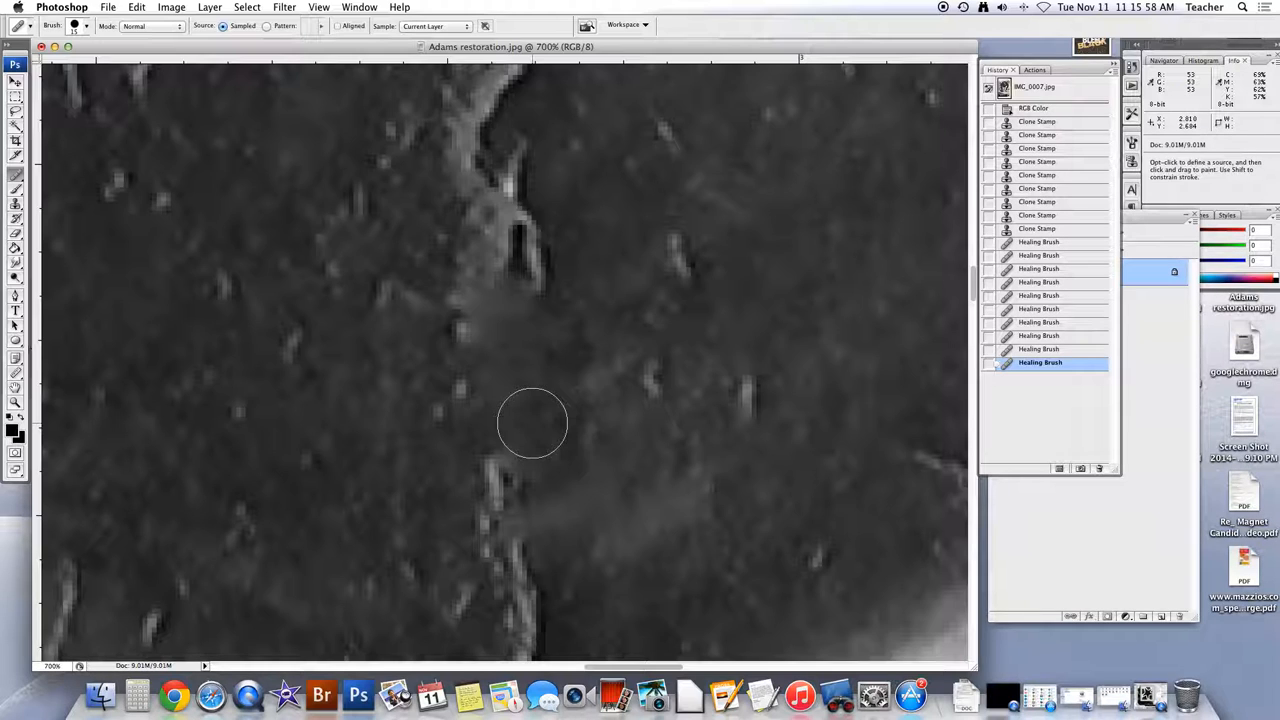
# - Heal the thin crease in the hair just above the forehead's hairline using dark hair sampled nearby
pyautogui.press('super+minus')
pyautogui.press('super+minus')
pyautogui.press('super+minus')
pyautogui.press('super+minus')
pyautogui.press('super+minus')
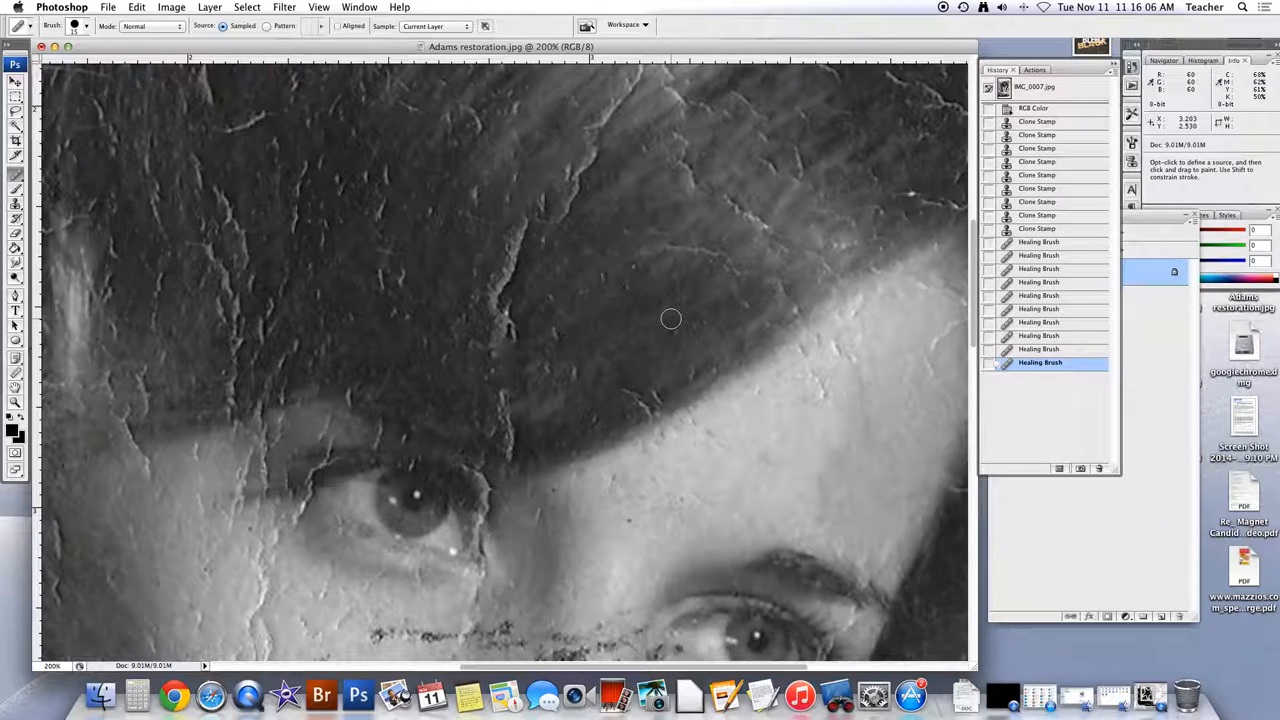
pyautogui.keyDown('alt'); pyautogui.click(631, 287); pyautogui.keyUp('alt')
pyautogui.moveTo(671, 252)
pyautogui.mouseDown()
pyautogui.moveTo(737, 277)
pyautogui.moveTo(750, 307)
pyautogui.moveTo(757, 274)
pyautogui.mouseUp()
pyautogui.keyDown('alt'); pyautogui.click(689, 313); pyautogui.keyUp('alt')
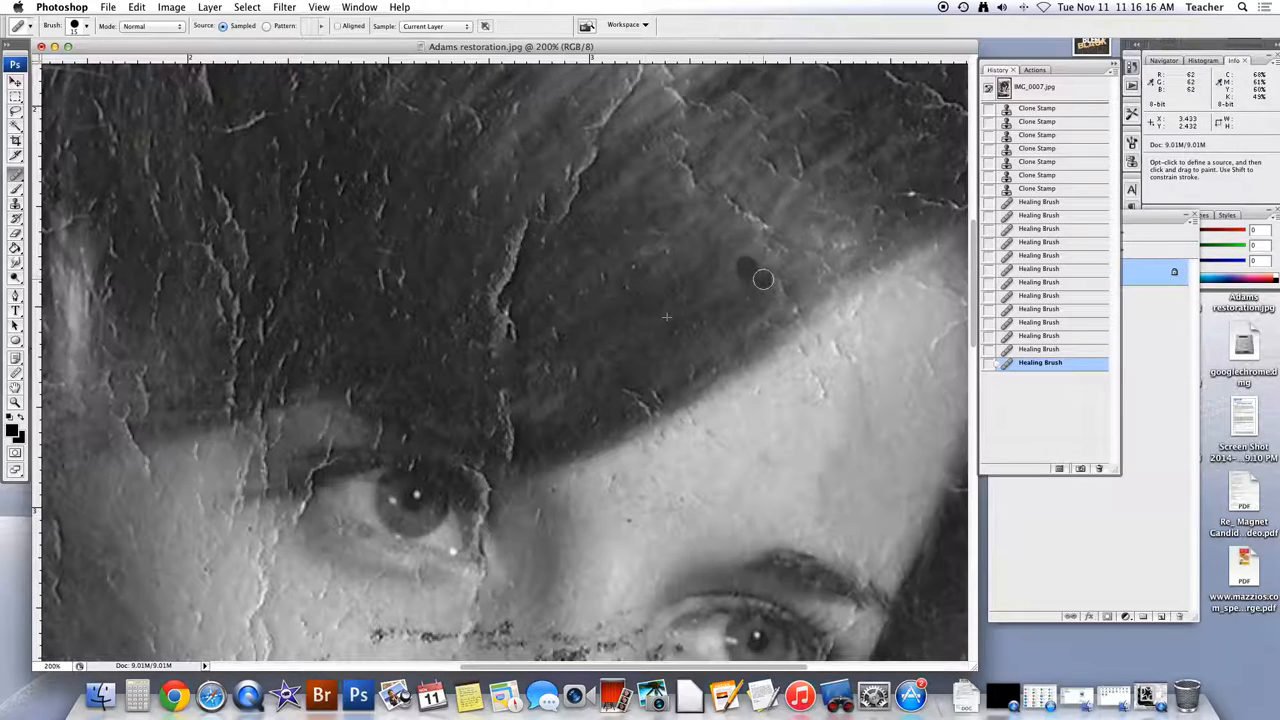
# - Heal the diagonal crease running upward through the lighter hair above the forehead, resampling matching hair along the way
pyautogui.keyDown('alt'); pyautogui.click(711, 285); pyautogui.keyUp('alt')
pyautogui.moveTo(767, 231); pyautogui.dragTo(716, 208)
pyautogui.keyDown('alt'); pyautogui.click(729, 247); pyautogui.keyUp('alt')
pyautogui.moveTo(675, 160)
pyautogui.mouseDown()
pyautogui.moveTo(689, 164)
pyautogui.moveTo(657, 198)
pyautogui.moveTo(689, 168)
pyautogui.mouseUp()
pyautogui.keyDown('alt'); pyautogui.click(658, 199); pyautogui.keyUp('alt')
pyautogui.keyDown('alt'); pyautogui.click(691, 212); pyautogui.keyUp('alt')
pyautogui.click(730, 191)
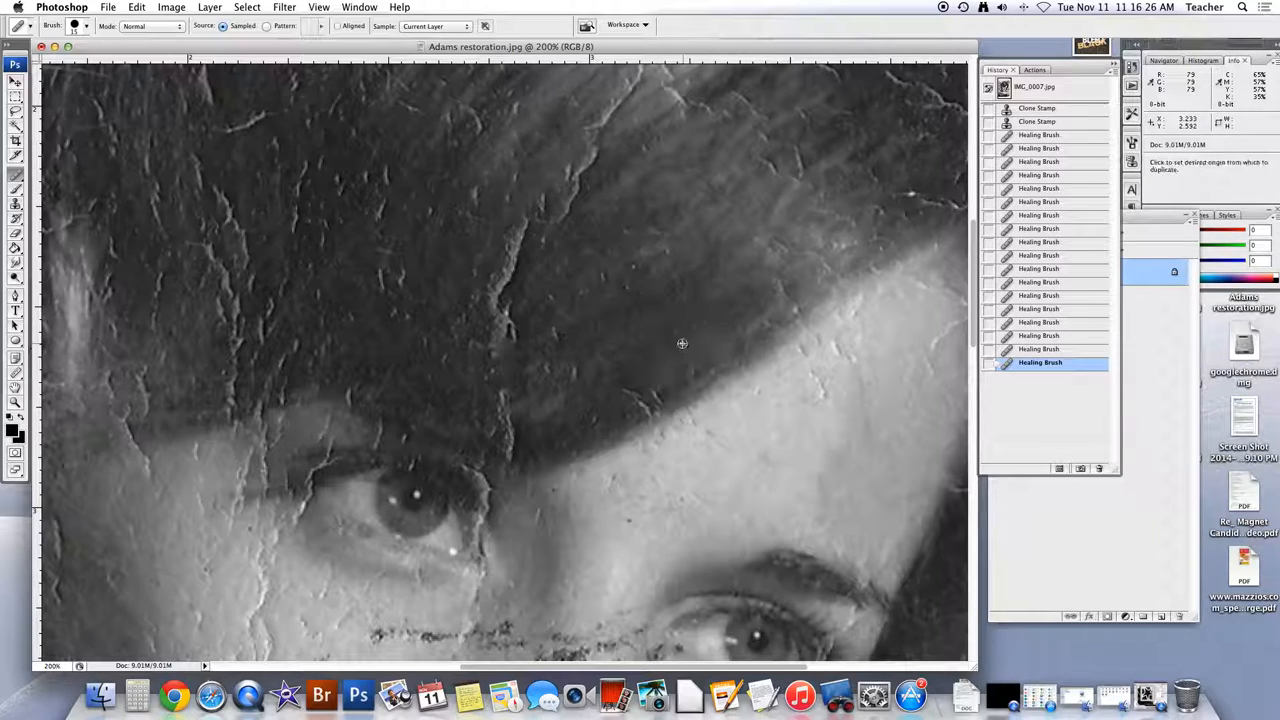
# - Heal the long crack in the hair from above the inner eye corner upward using adjacent hair texture
pyautogui.keyDown('alt'); pyautogui.click(552, 437); pyautogui.keyUp('alt')
pyautogui.moveTo(509, 447); pyautogui.dragTo(508, 423)
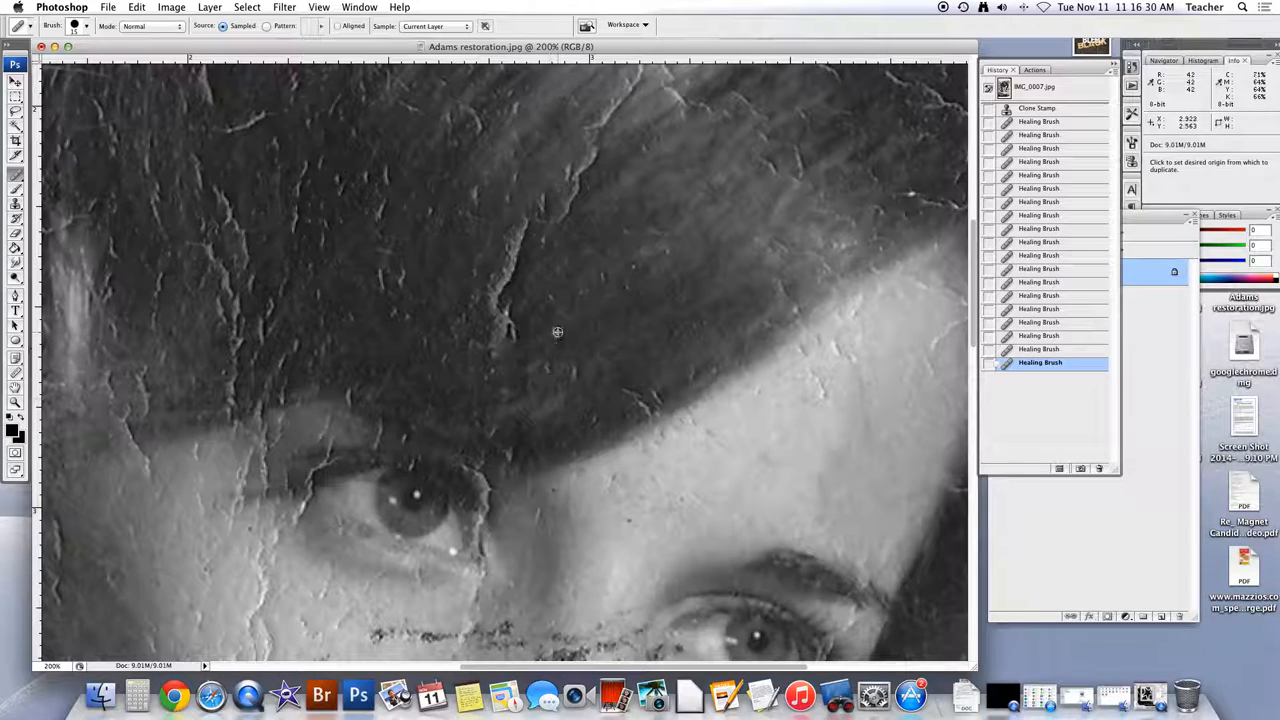
pyautogui.moveTo(495, 344)
pyautogui.mouseDown()
pyautogui.moveTo(523, 219)
pyautogui.moveTo(562, 211)
pyautogui.moveTo(598, 117)
pyautogui.moveTo(566, 189)
pyautogui.mouseUp()
pyautogui.keyDown('alt'); pyautogui.click(496, 189); pyautogui.keyUp('alt')
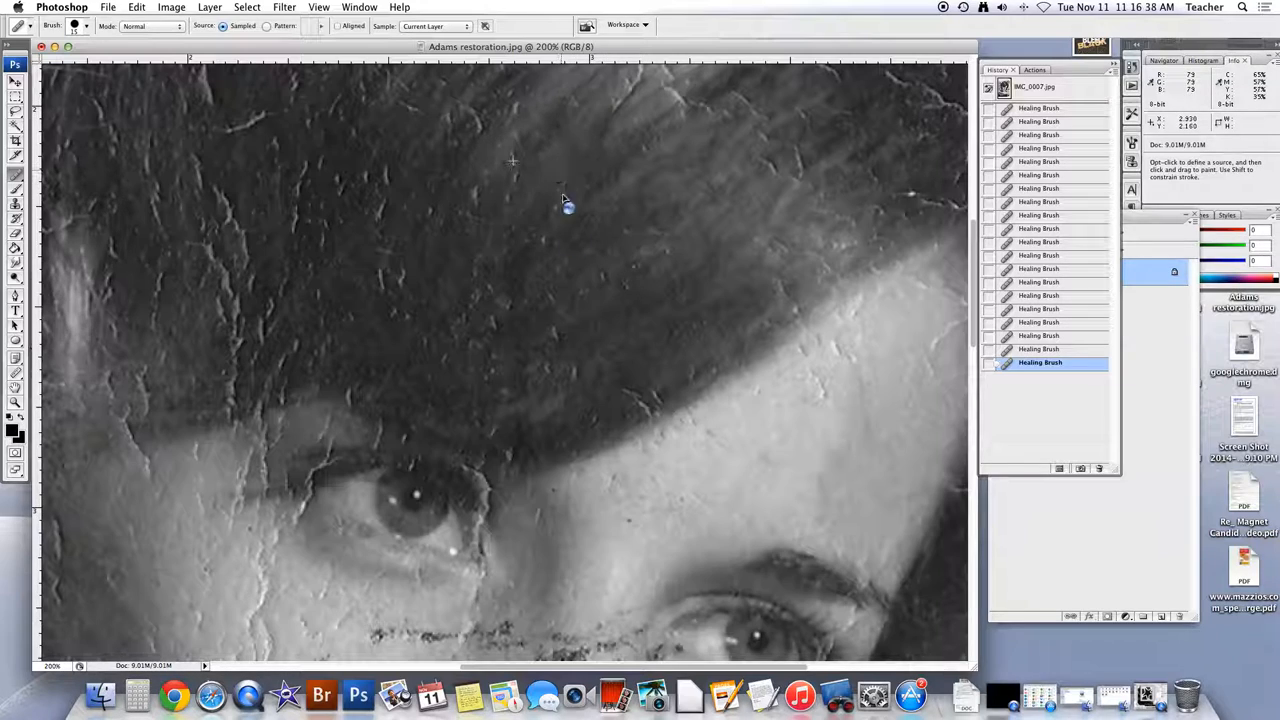